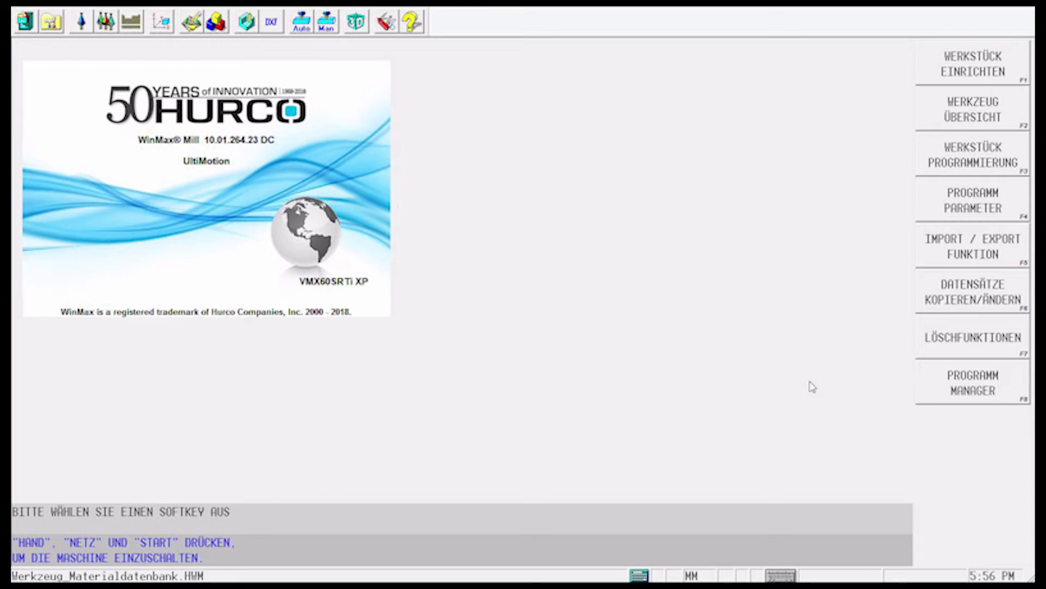
- Open the list of materials in the tool and material database
key(F12)
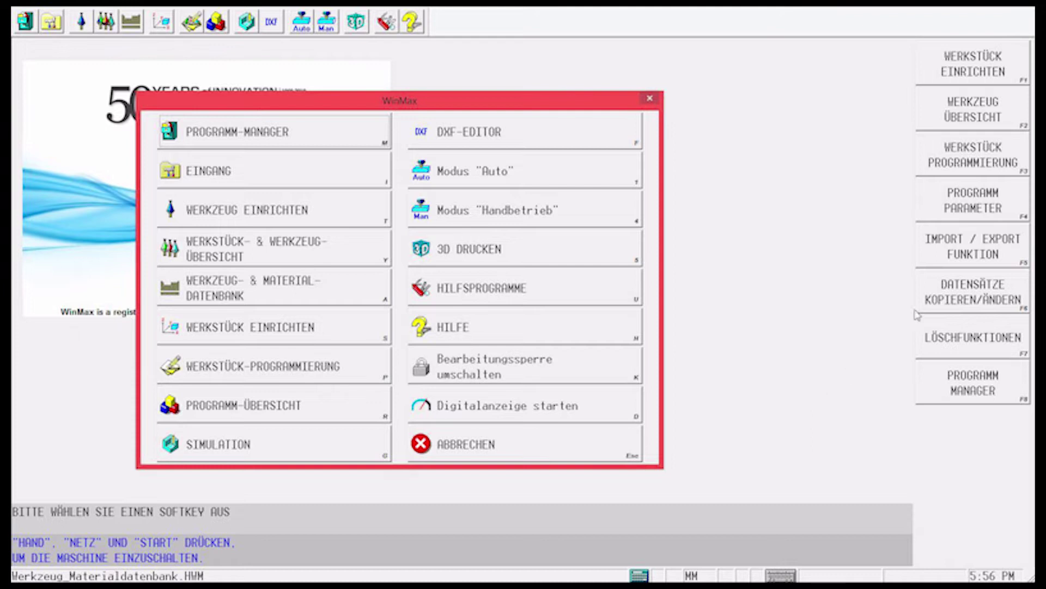
click(363, 299)
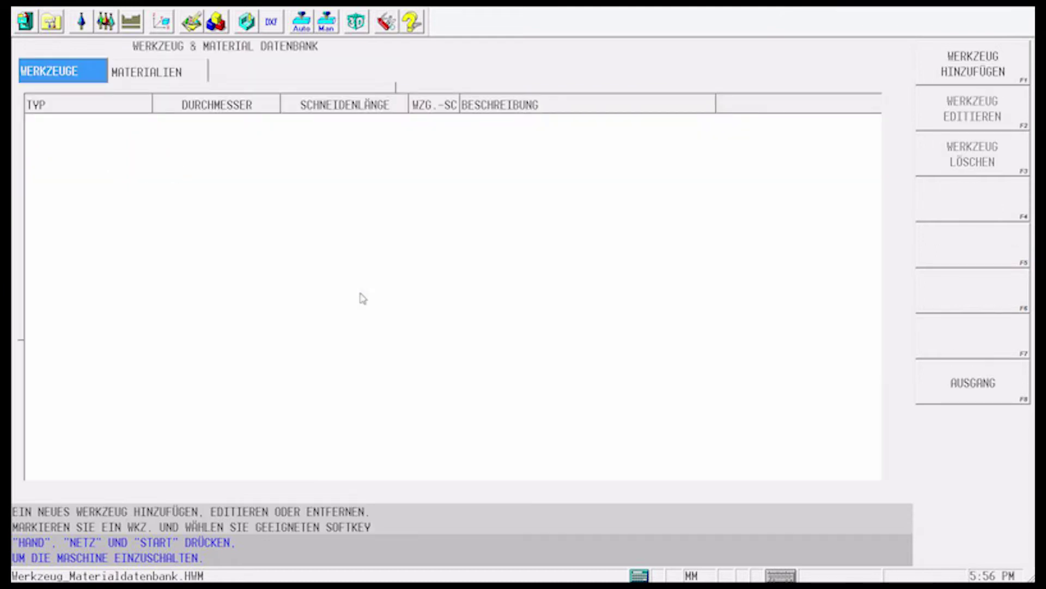
click(162, 73)
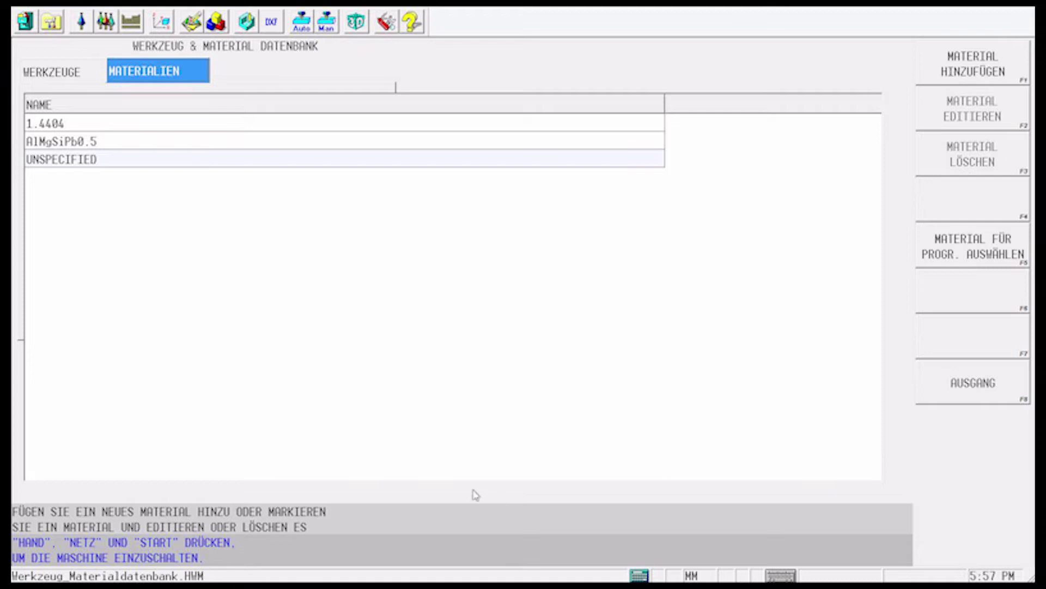
click(122, 126)
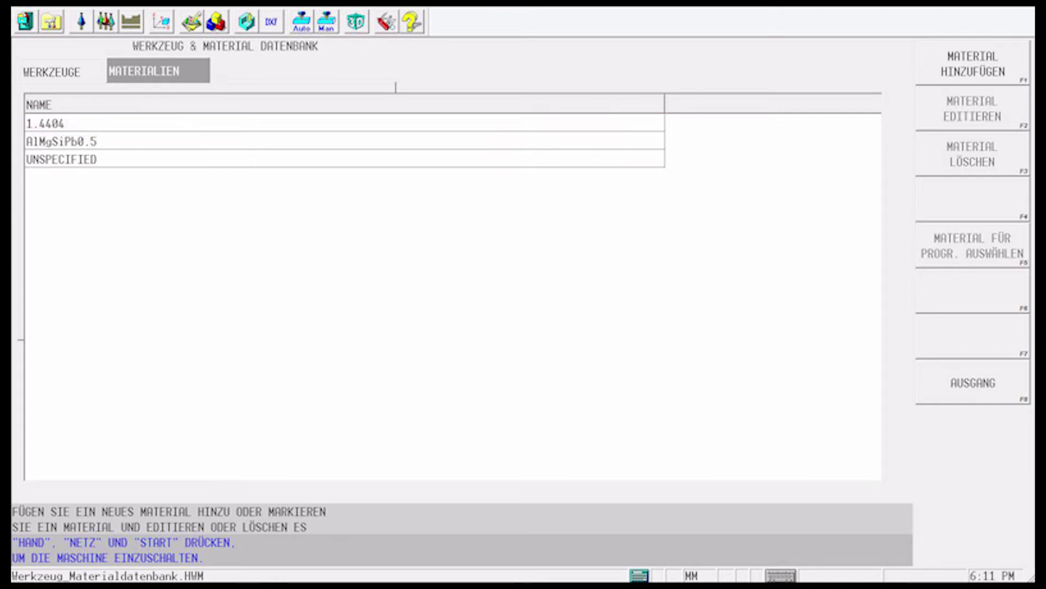
- Add a new material named 42CrMo4 with the note "Lieferanten: XY" to the database
click(973, 72)
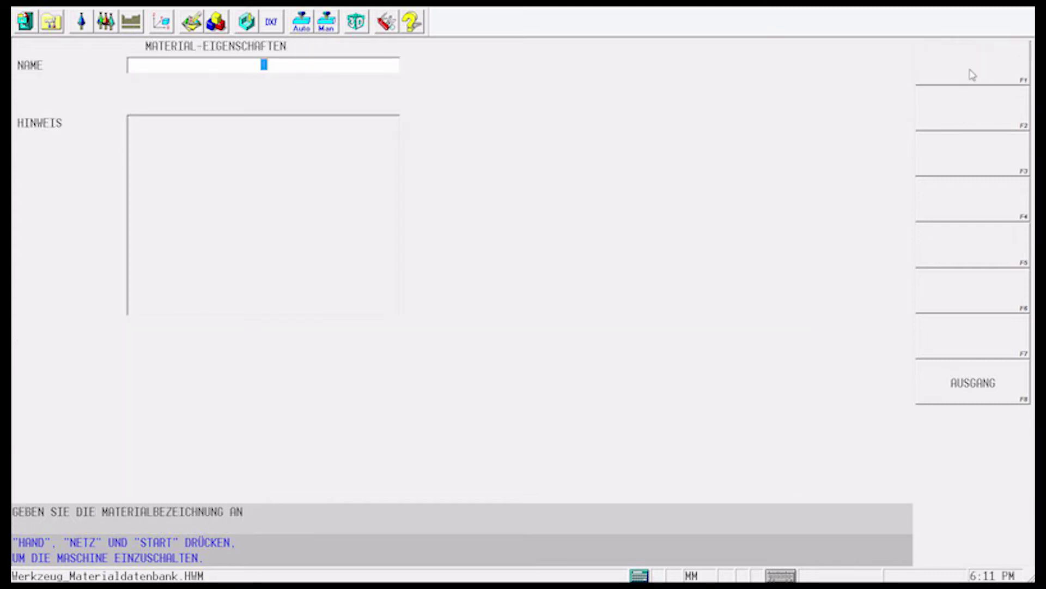
text(42CrMo4)
key(Return)
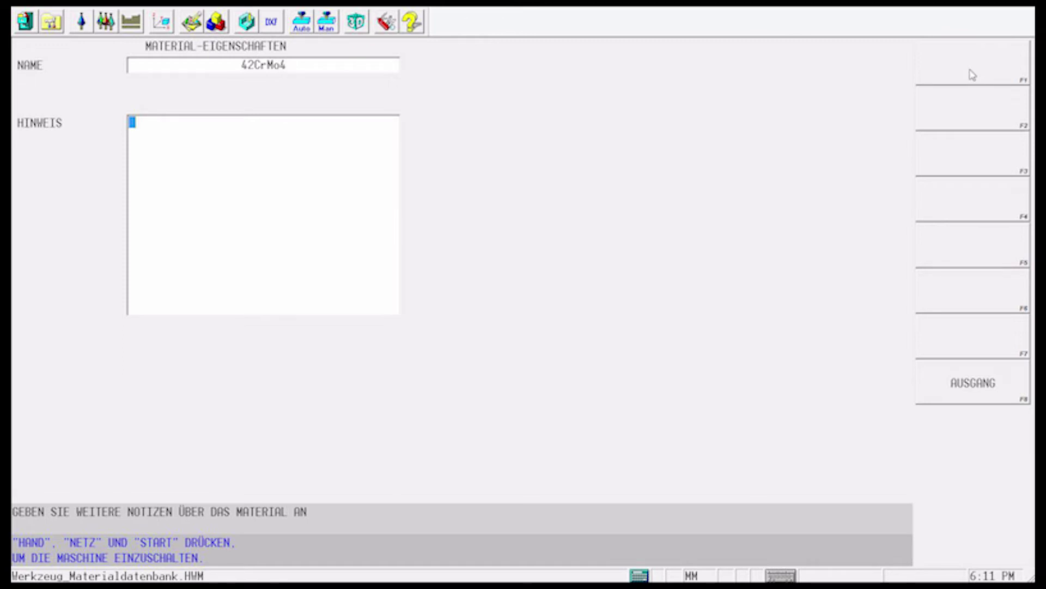
text(Lieferanten: XY)
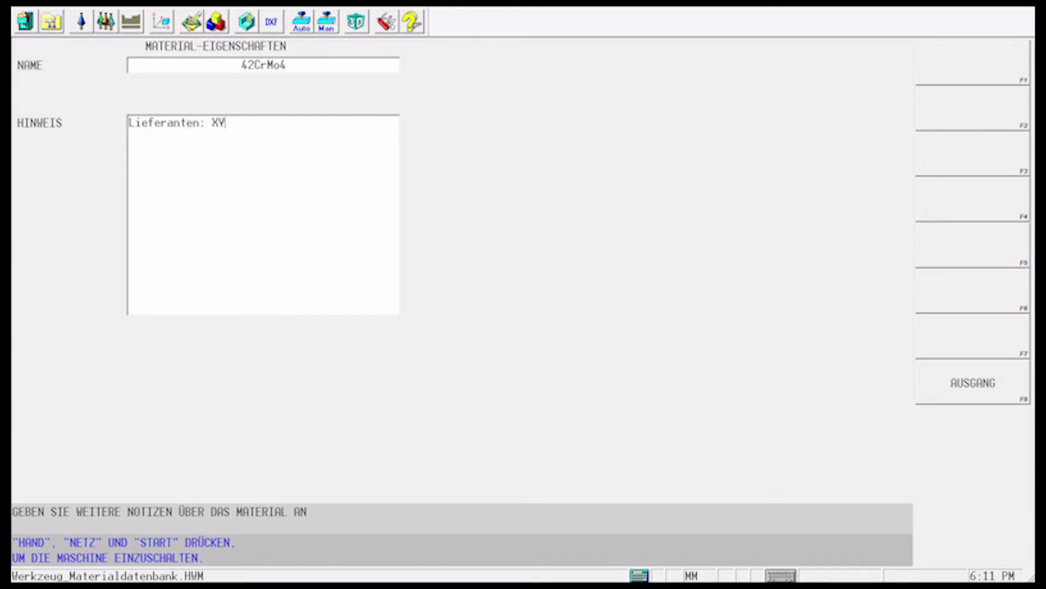
key(Return)
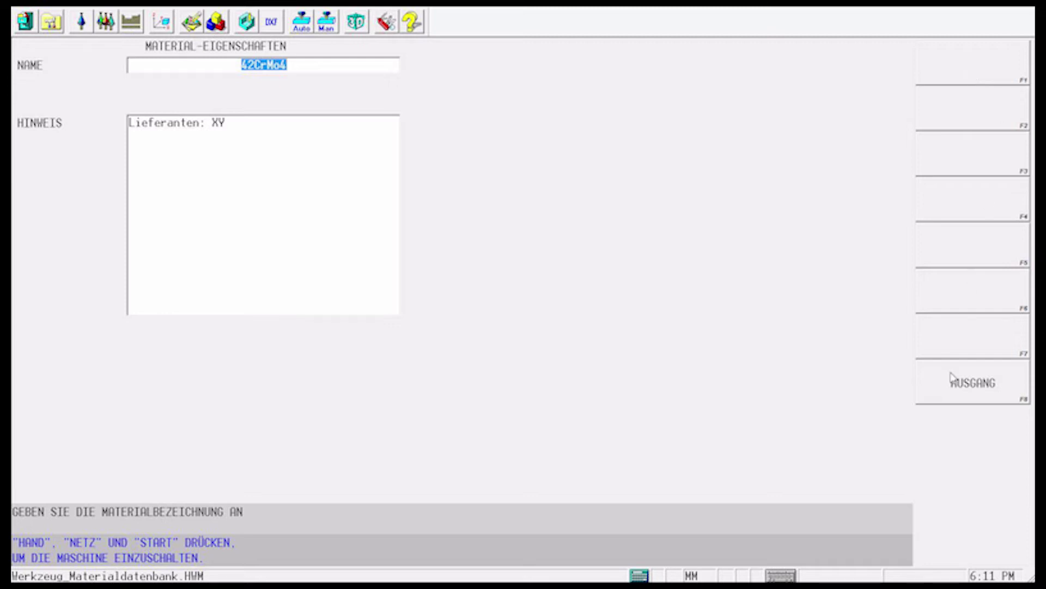
click(972, 382)
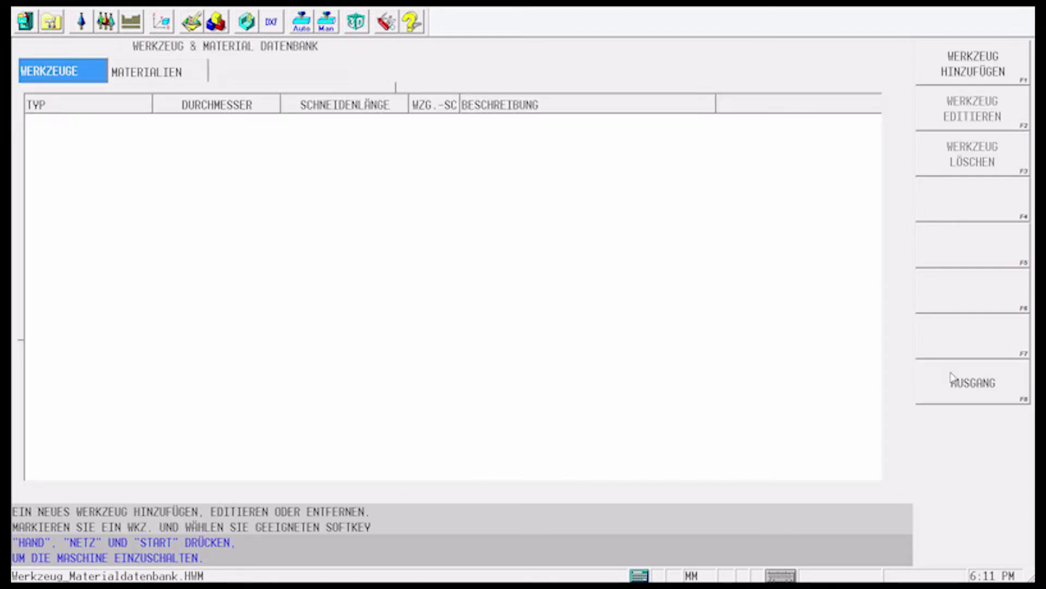
- Assign 42CrMo4 as the program's material and accept replacing feed and speed in all data blocks with the matching tool values
click(205, 74)
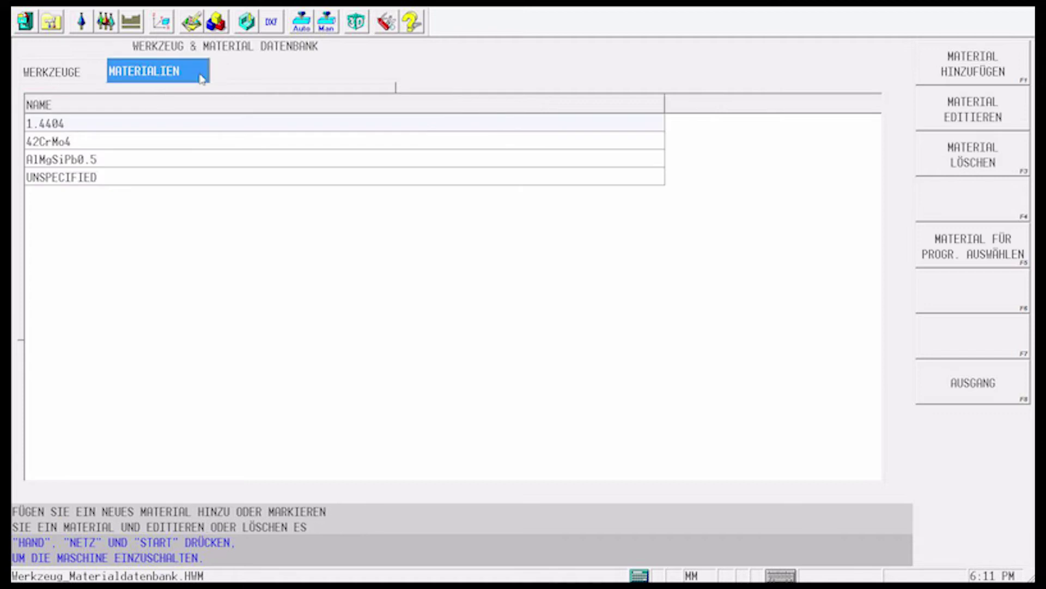
click(53, 142)
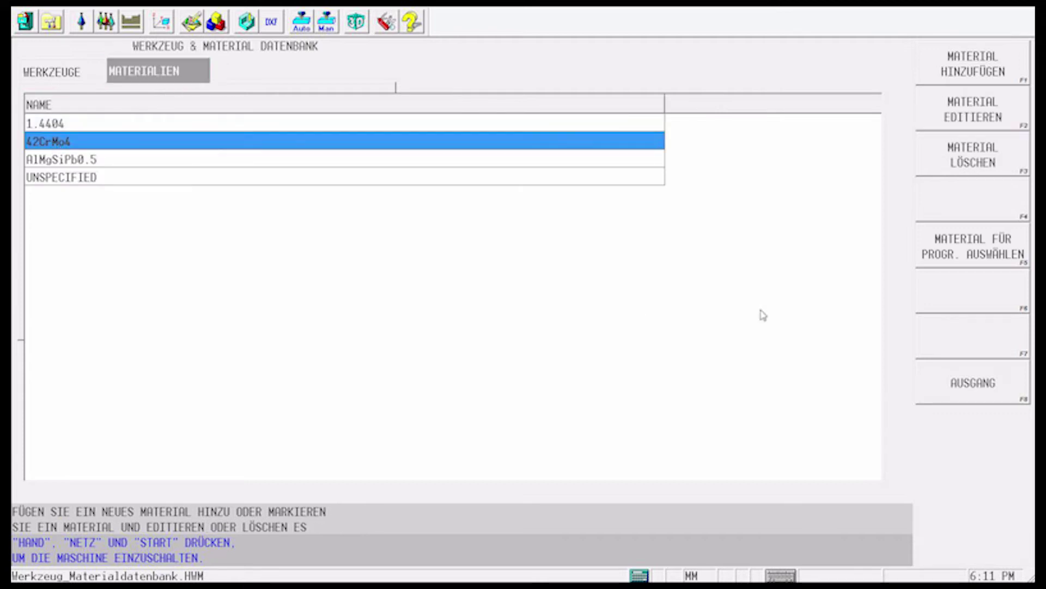
click(975, 256)
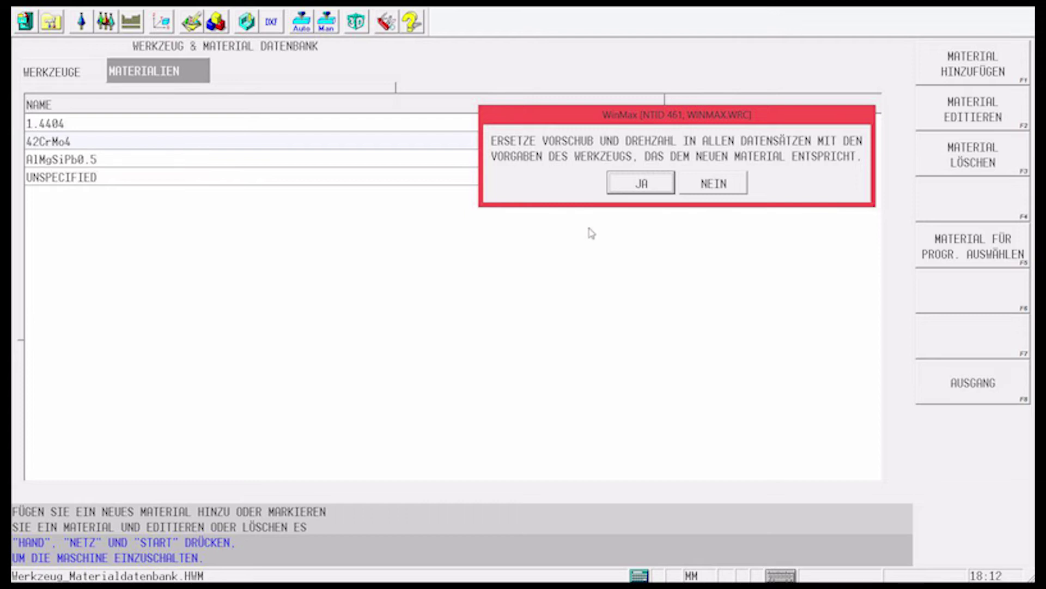
click(632, 193)
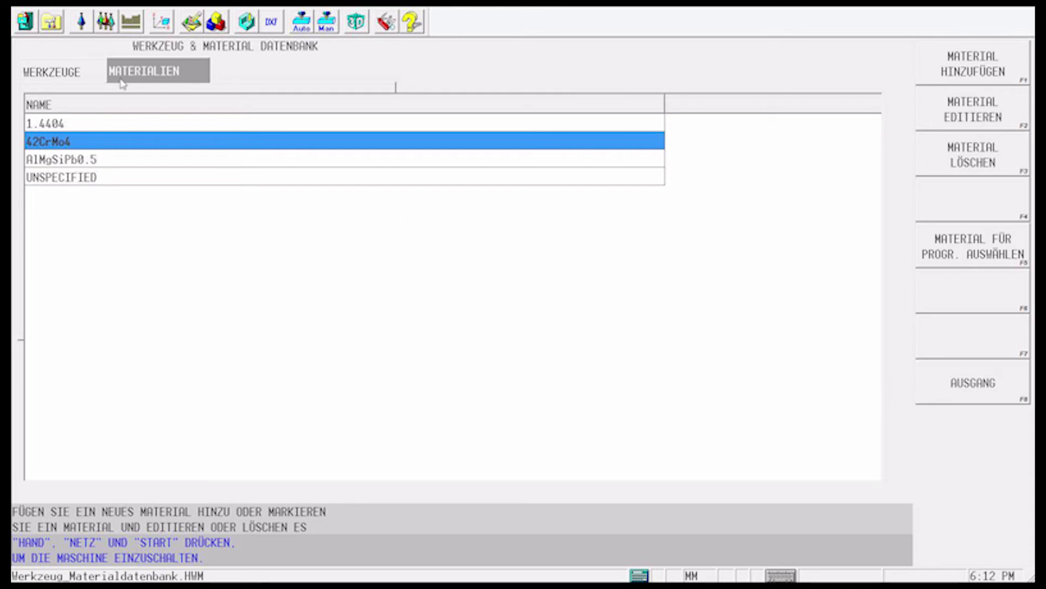
- Check the material assigned to Werkzeug_Materialdatenbank.HWM in its program properties
click(51, 22)
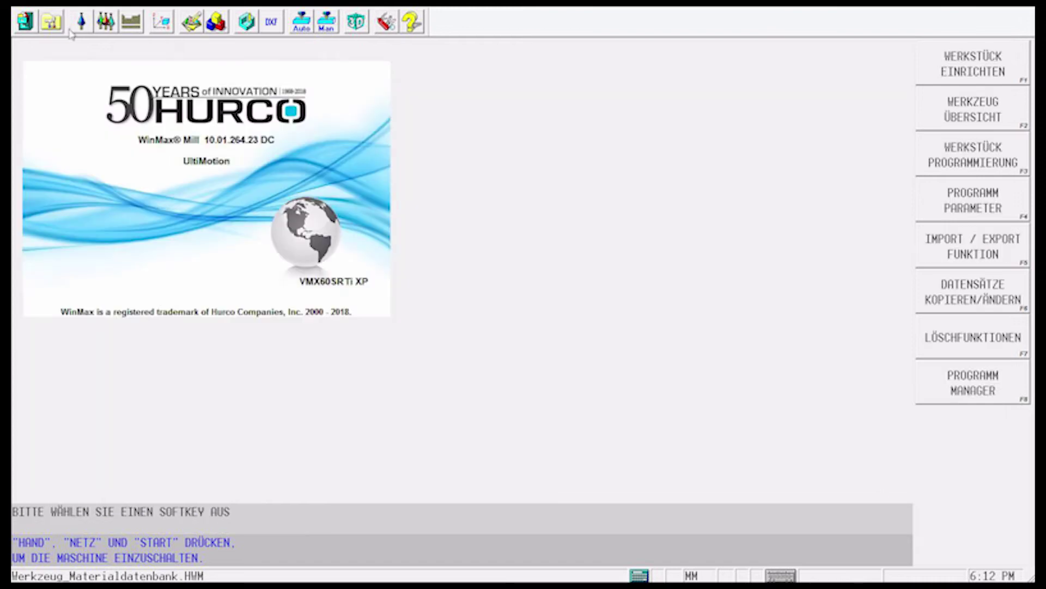
click(976, 387)
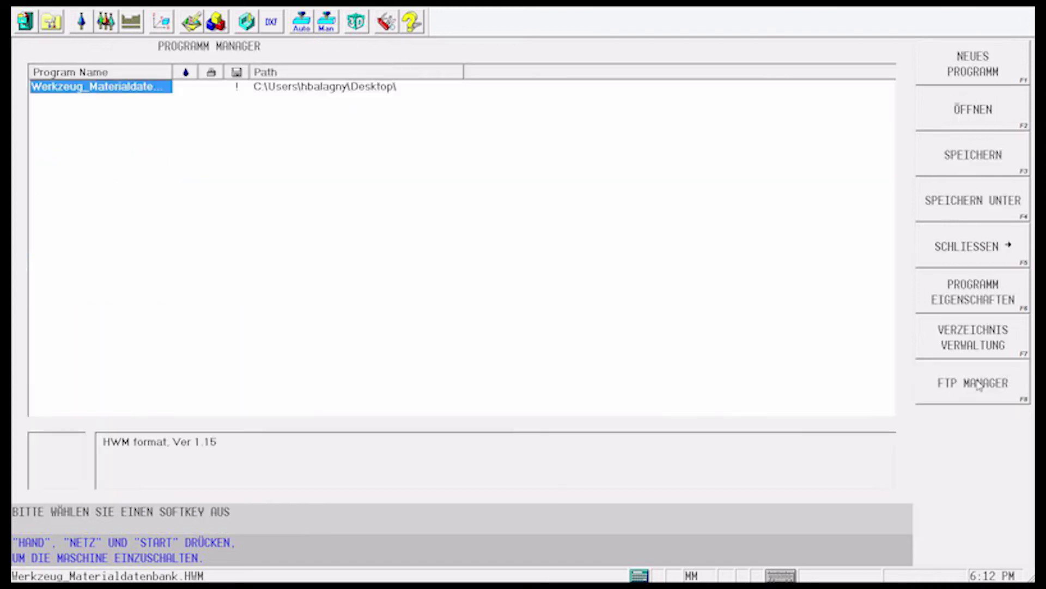
click(972, 301)
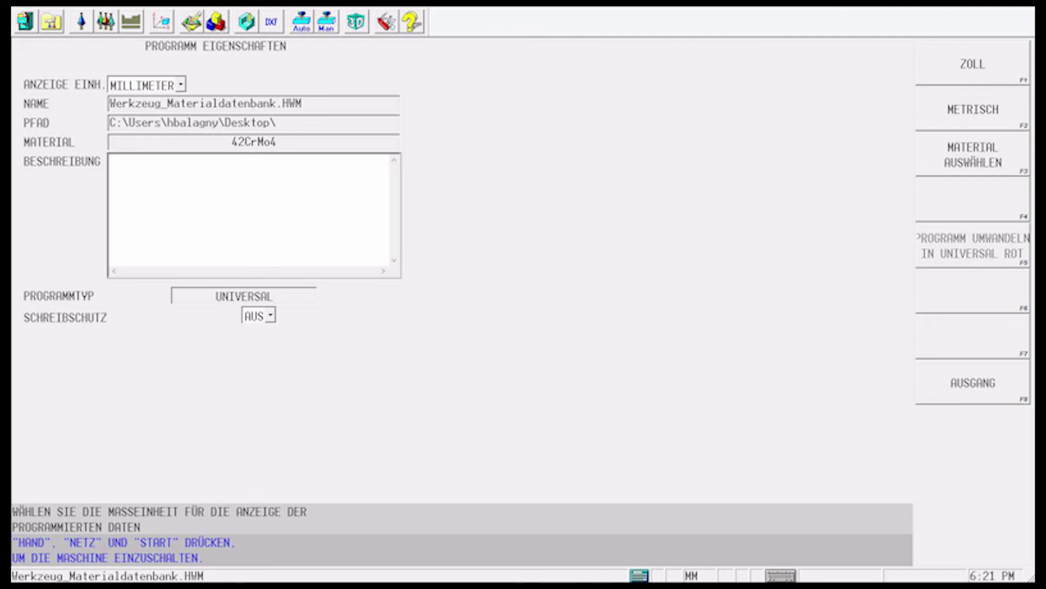
- Open the feed and speed data in the advanced tool settings of end mill 2120
click(51, 24)
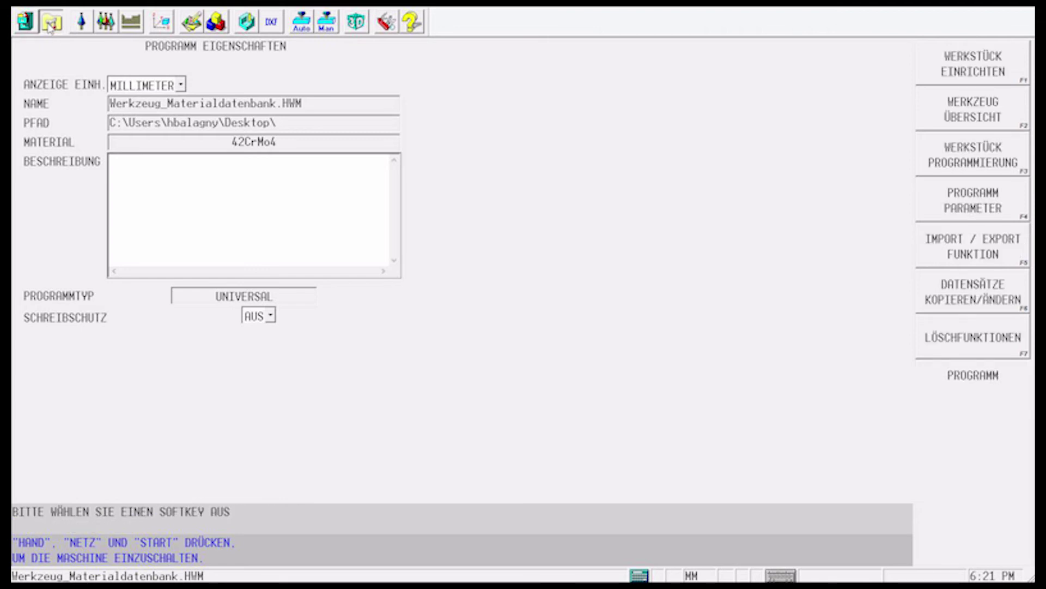
click(950, 109)
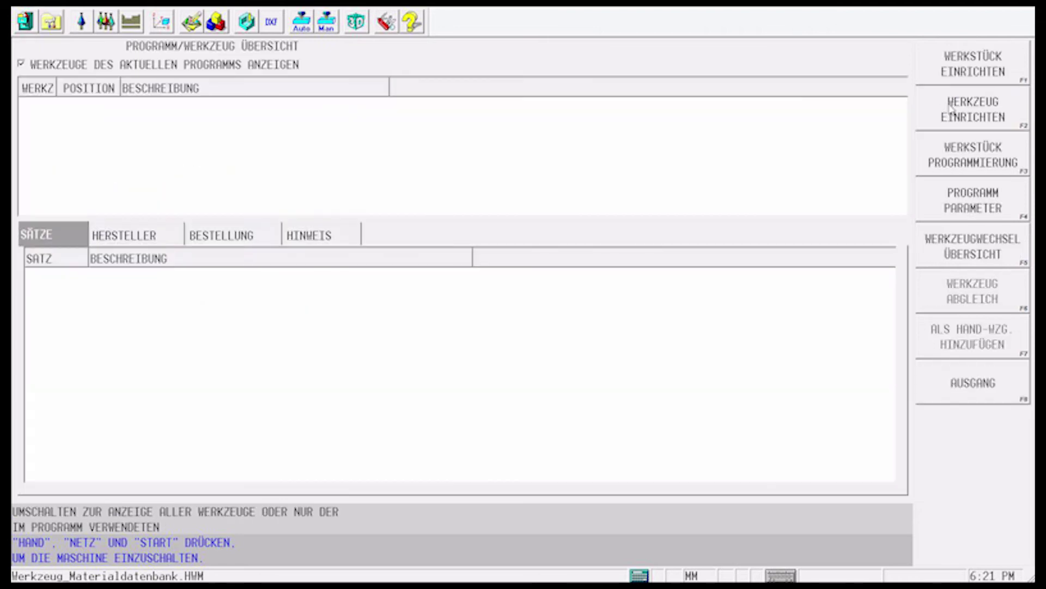
click(950, 109)
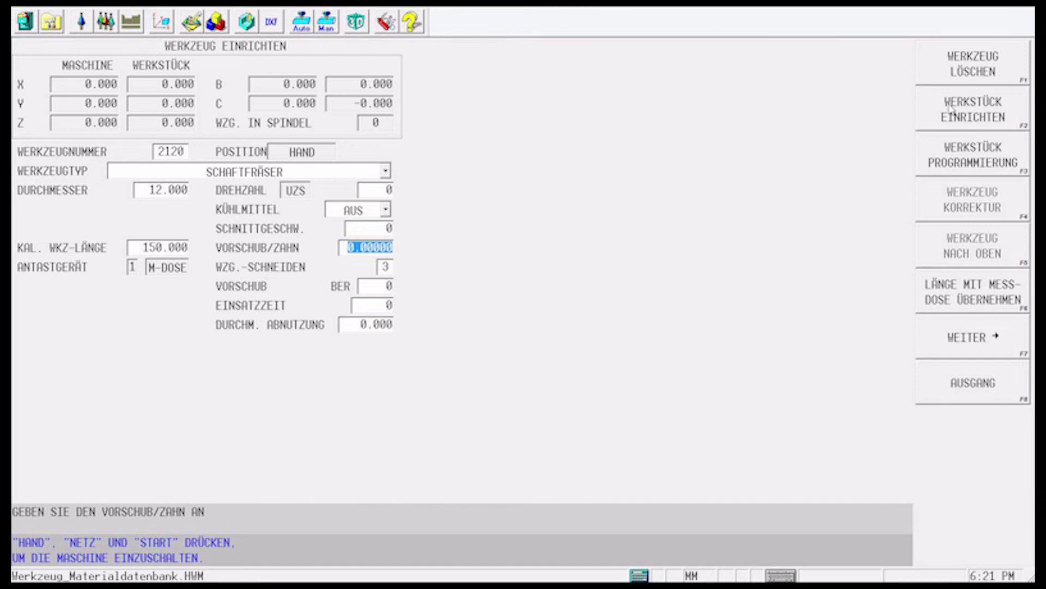
click(974, 329)
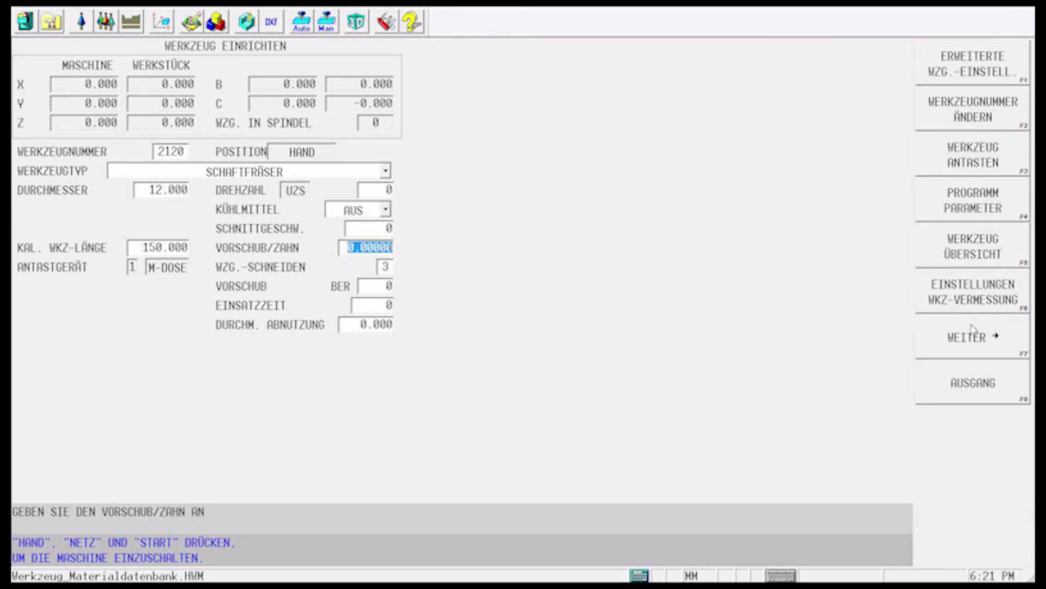
click(974, 70)
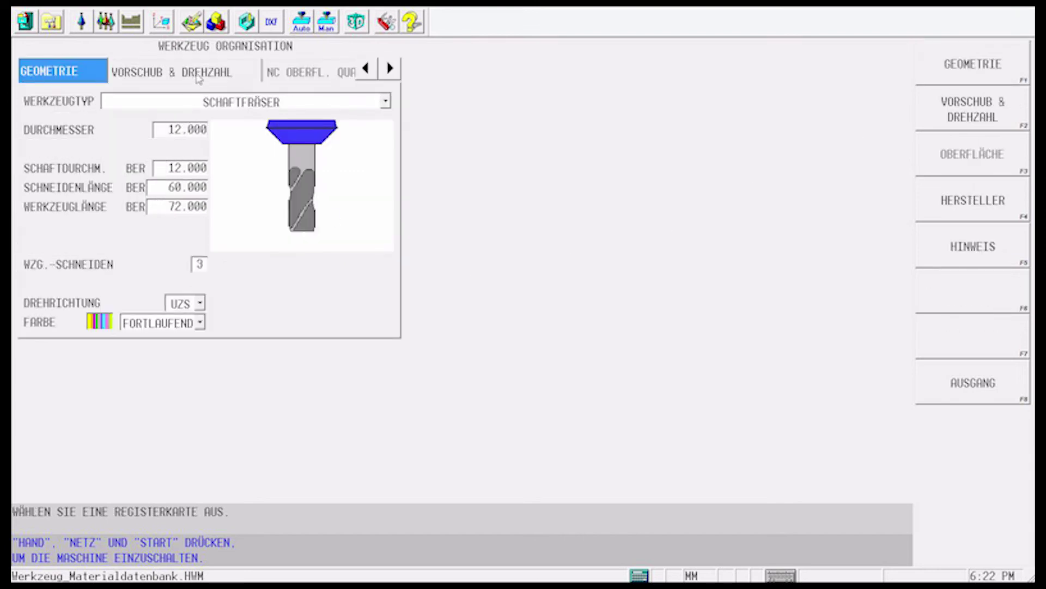
click(200, 75)
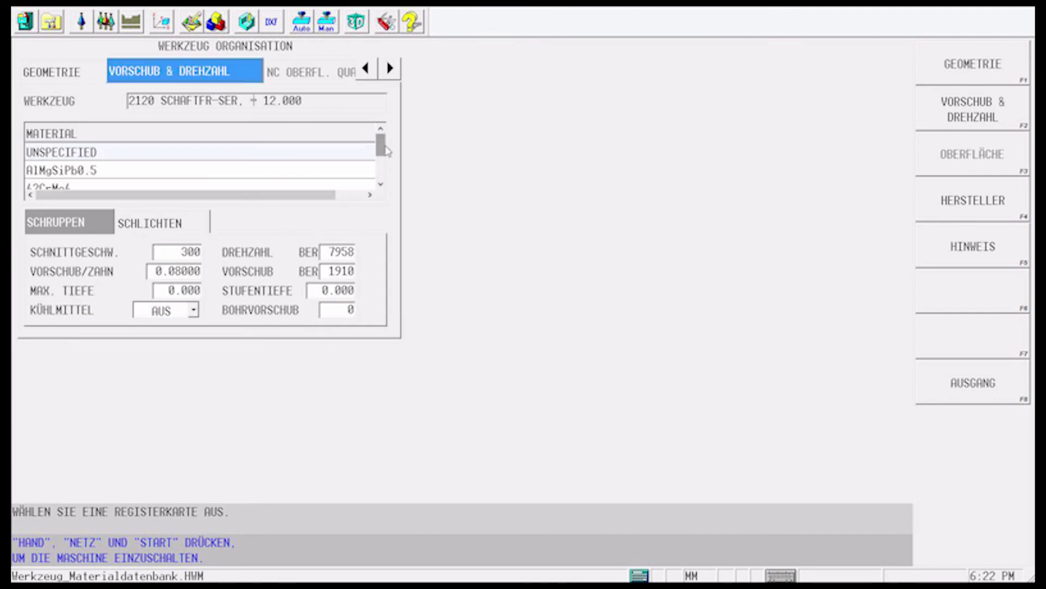
- For material 42CrMo4, set the end mill's roughing cutting speed to 180 m/min and its feed per tooth to 0.08
drag(386, 150, 386, 161)
click(303, 170)
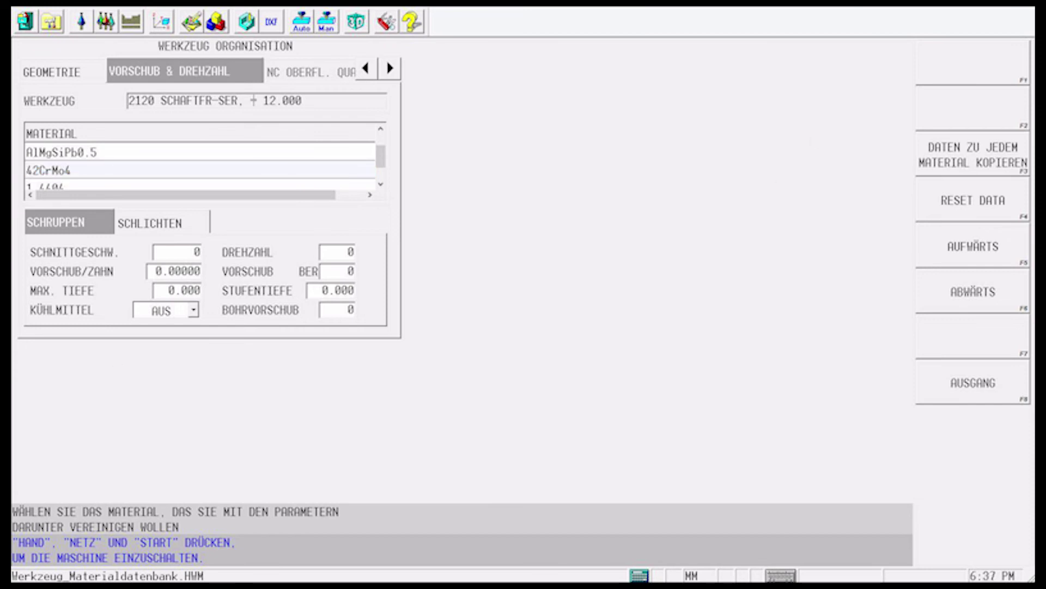
key(Tab)
text(180)
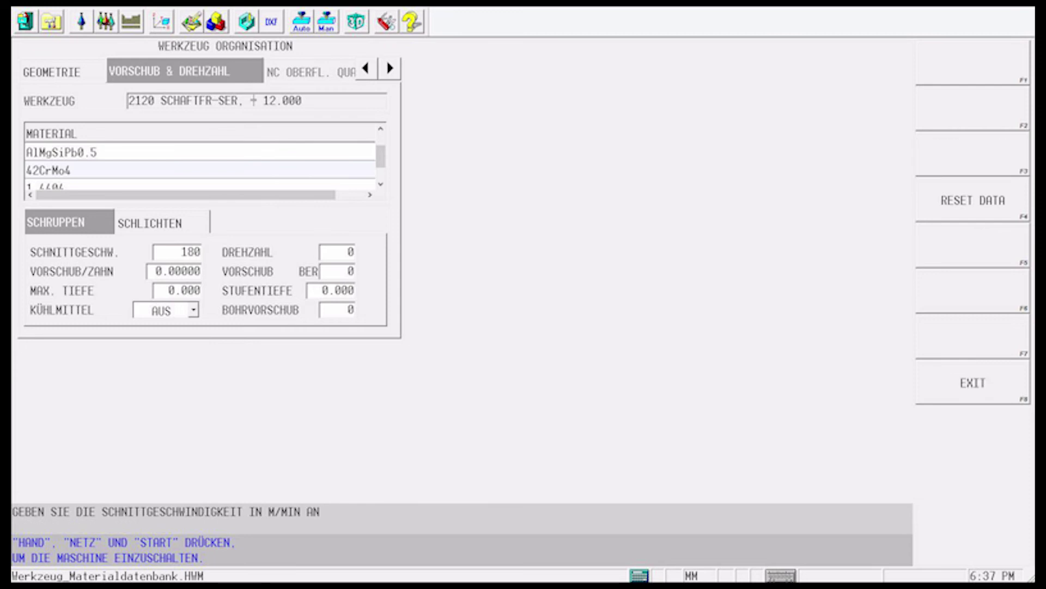
key(Return)
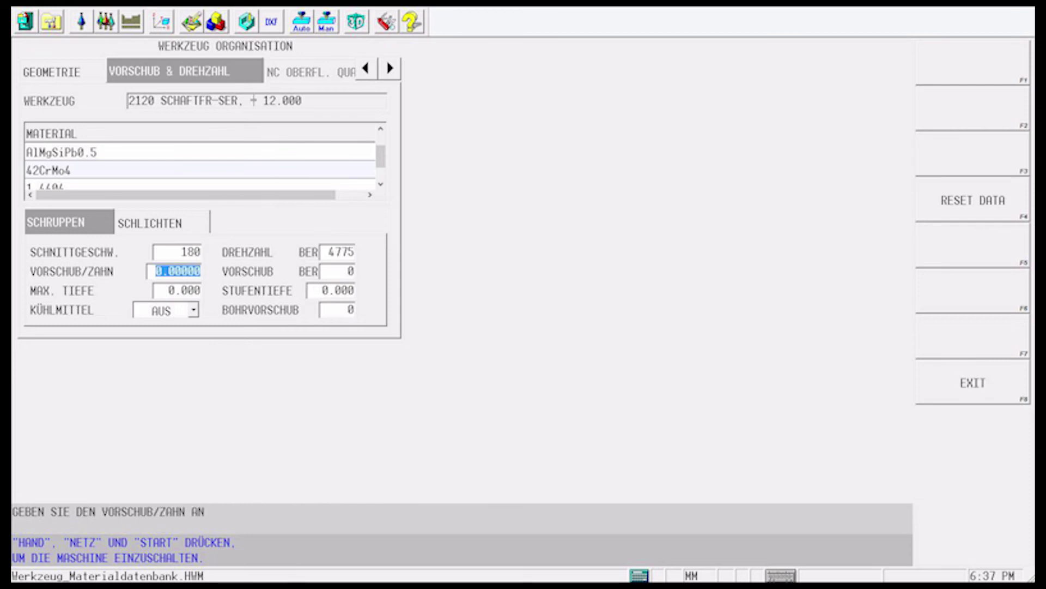
key(BackSpace)
text(0.08)
key(Return)
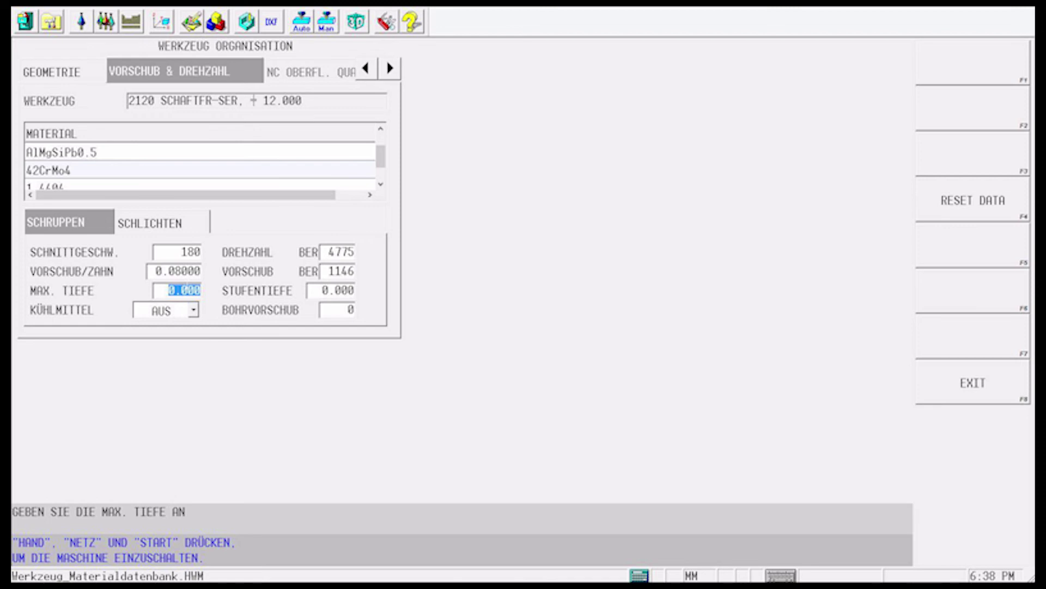
- Create a circle milling data block in the part program and assign tool 2120, the 12 mm end mill, for roughing
click(54, 22)
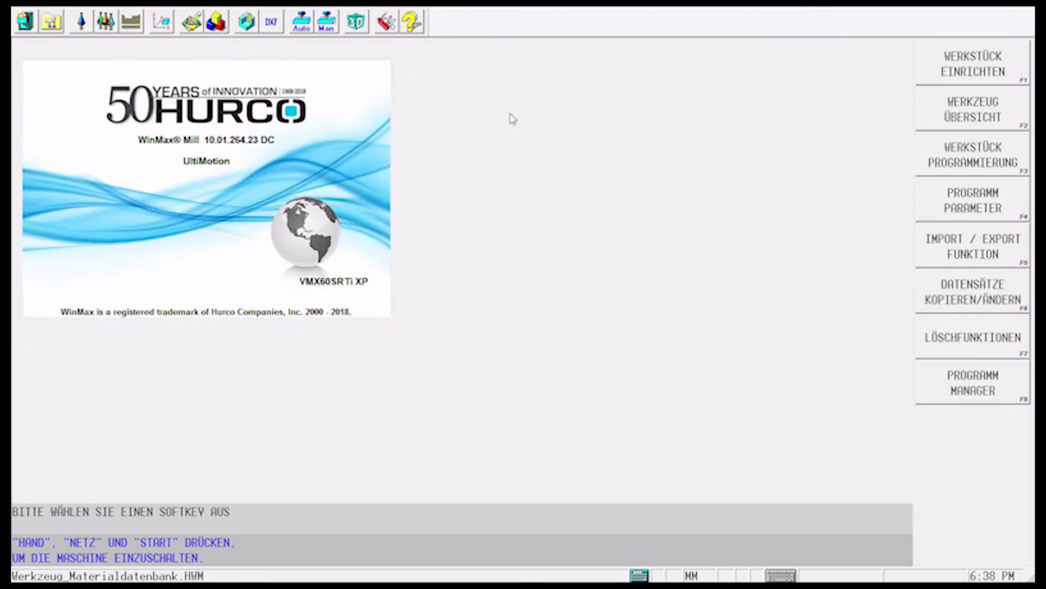
click(974, 164)
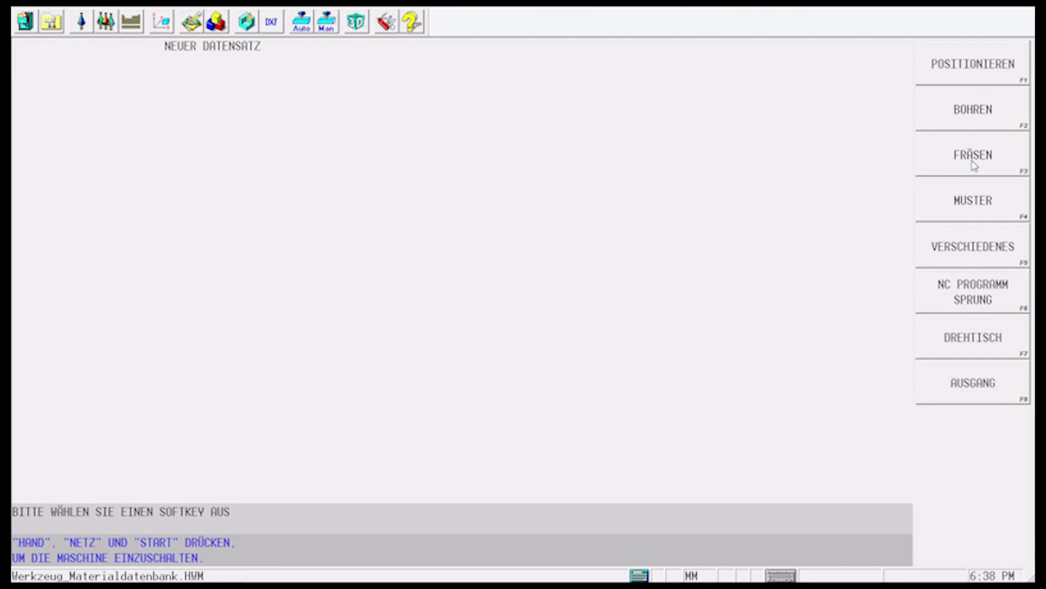
click(974, 163)
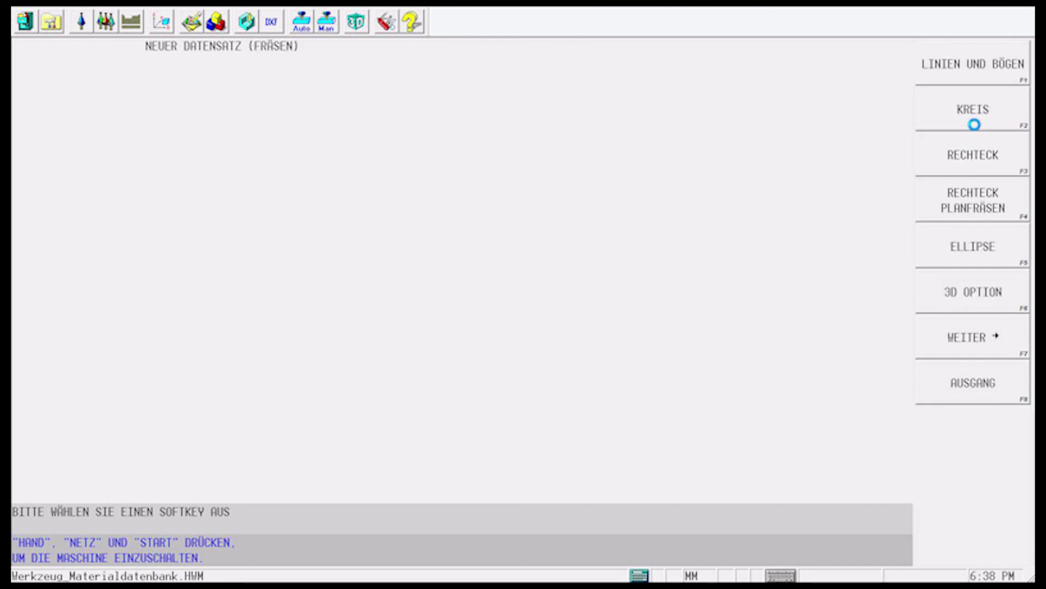
click(975, 121)
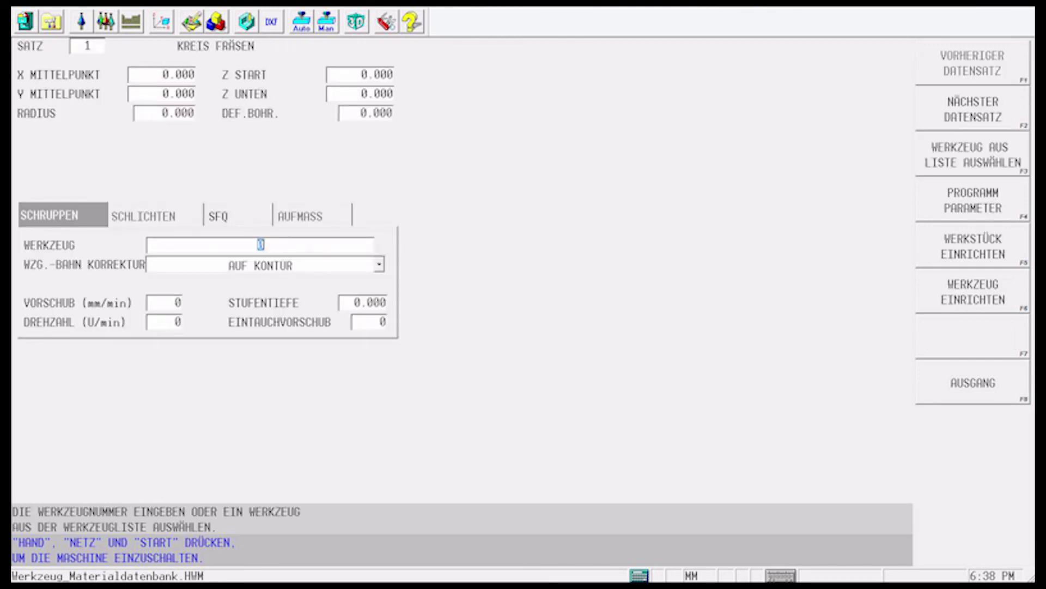
text(212)
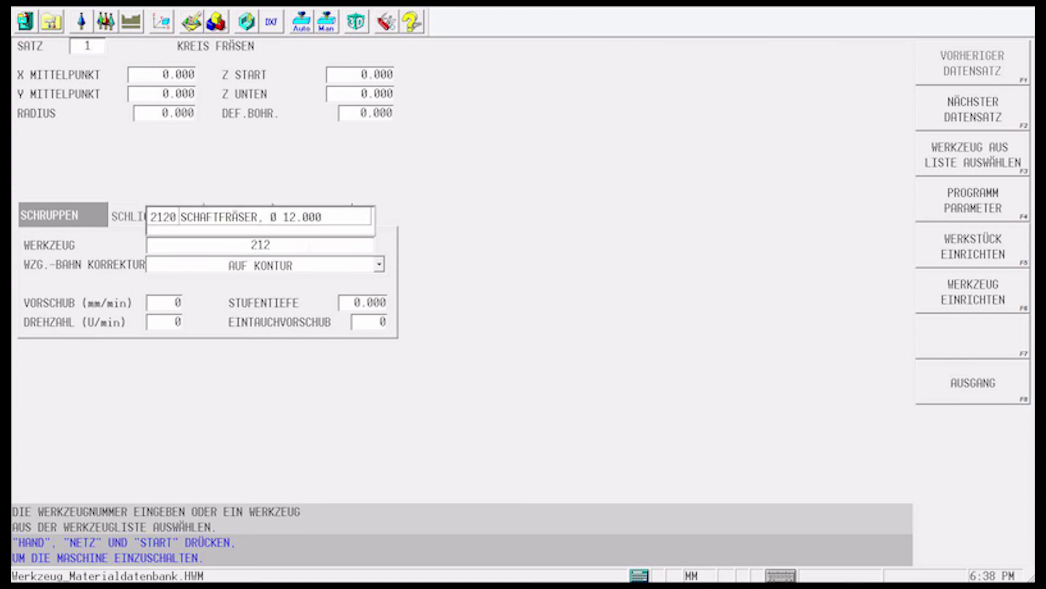
key(Return)
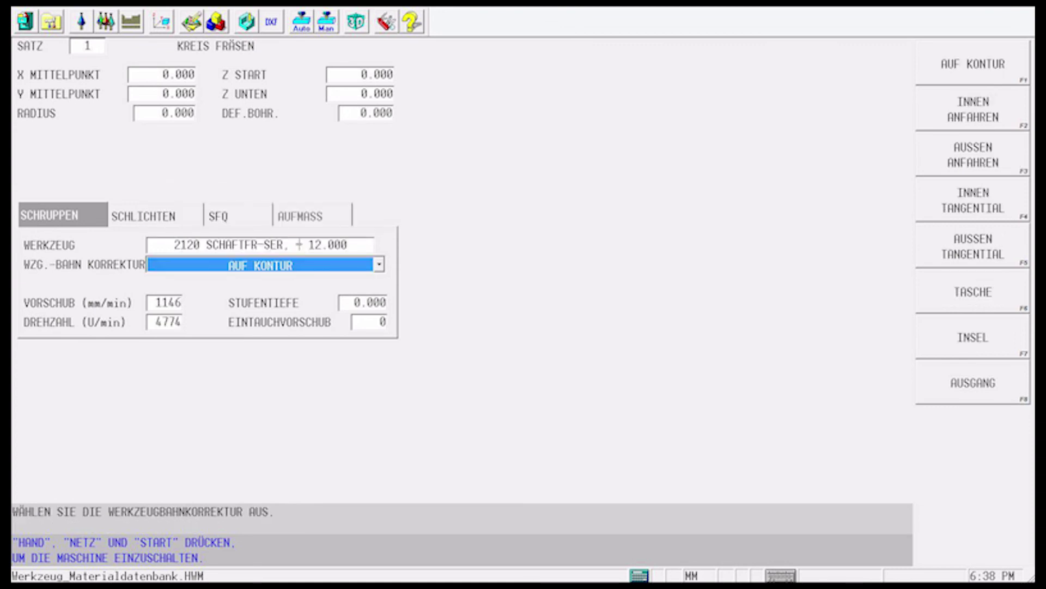